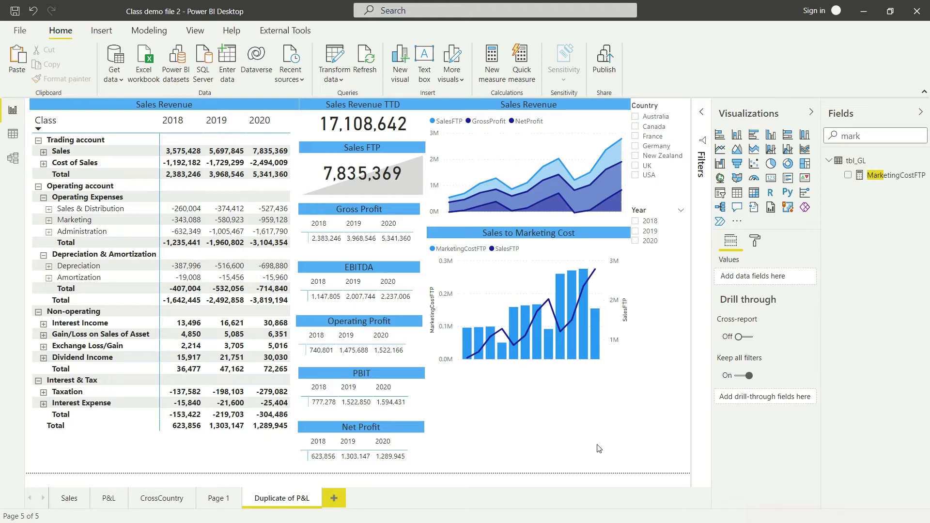
- Create a new measure with the formula GPMaring = [GrossProfit] / [SalesFTP]
left_click(149, 30)
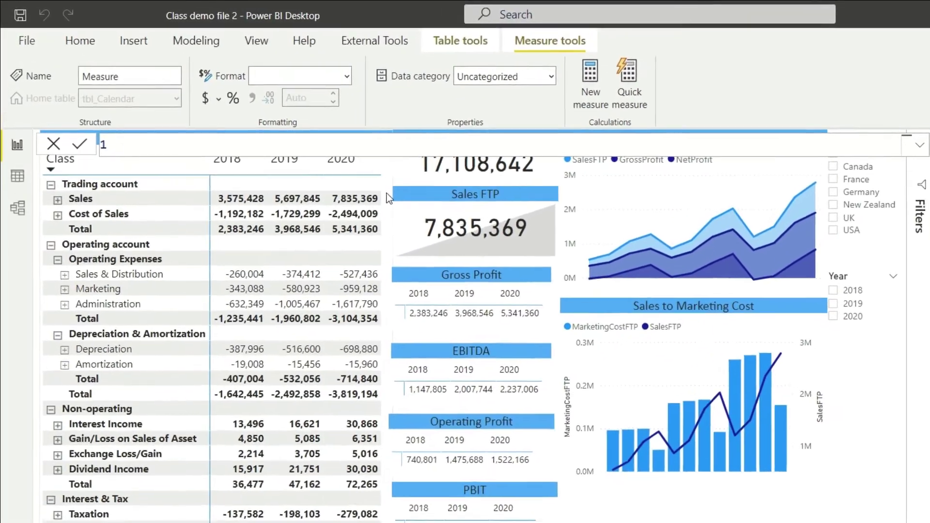
type("GPMaring -")
key("BackSpace")
type("= gross")
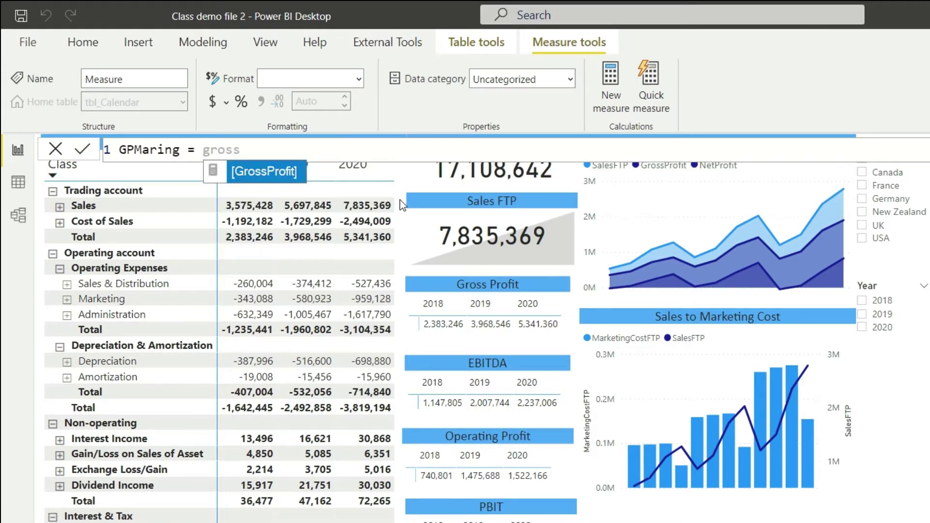
key("Tab")
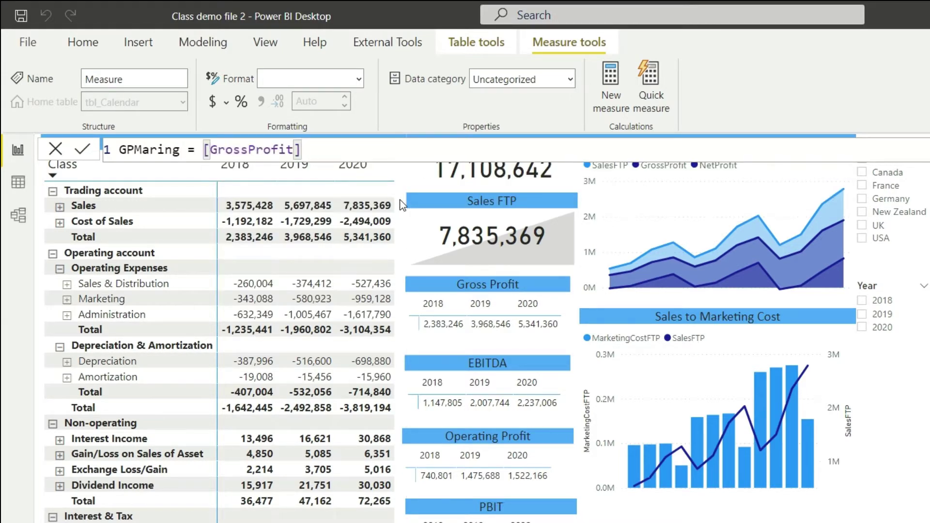
type("/ sales")
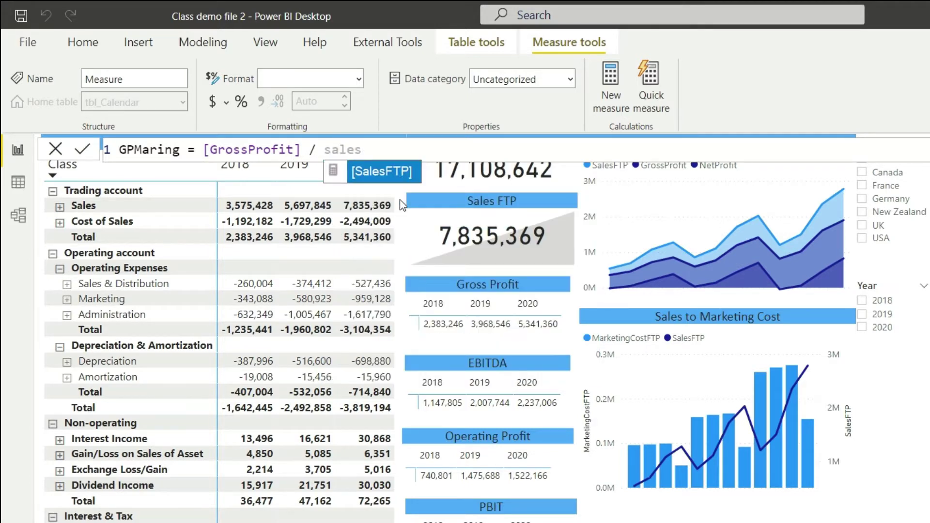
key("Tab")
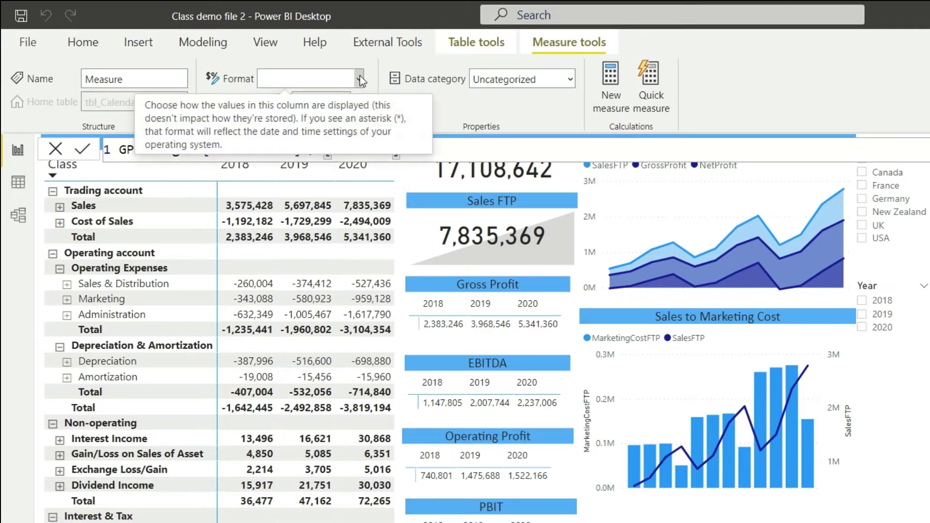
key("Return")
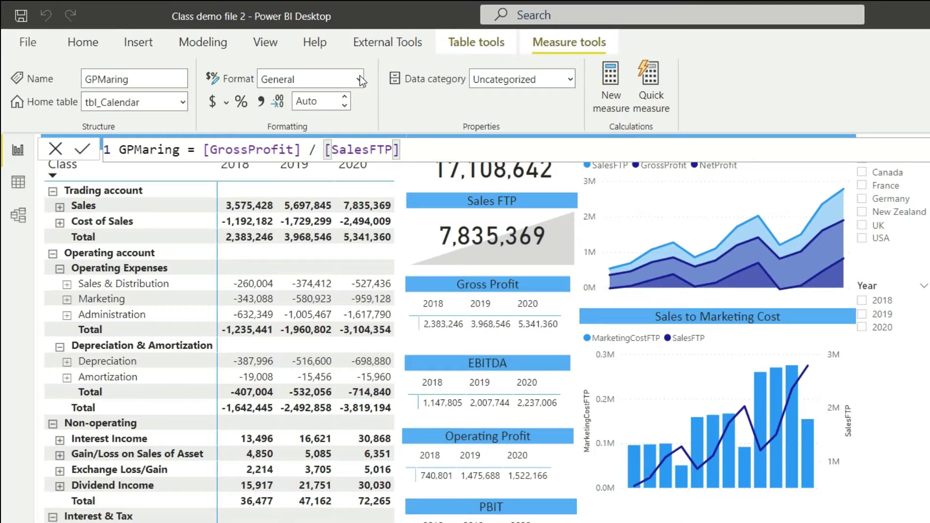
- Format the new gross profit measure as Percentage and set its home table to tbl_GL
left_click(360, 80)
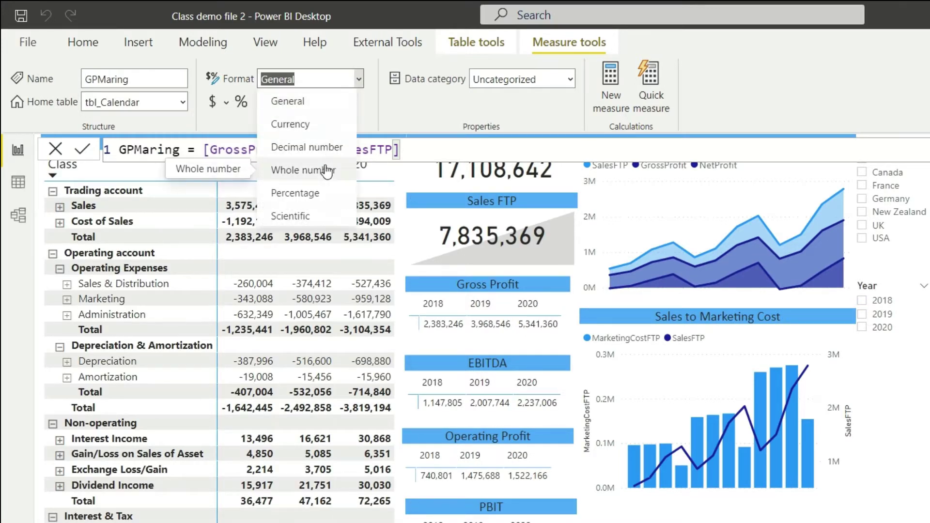
left_click(327, 193)
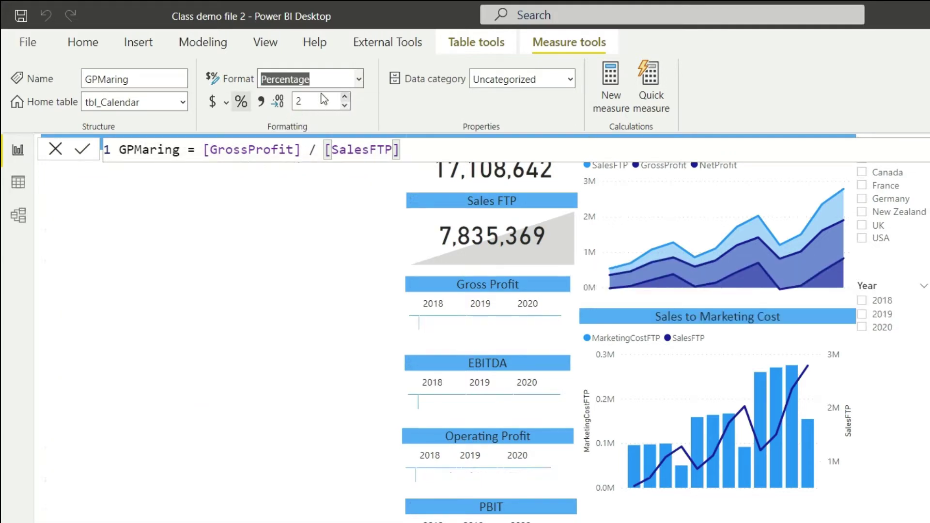
left_click(182, 102)
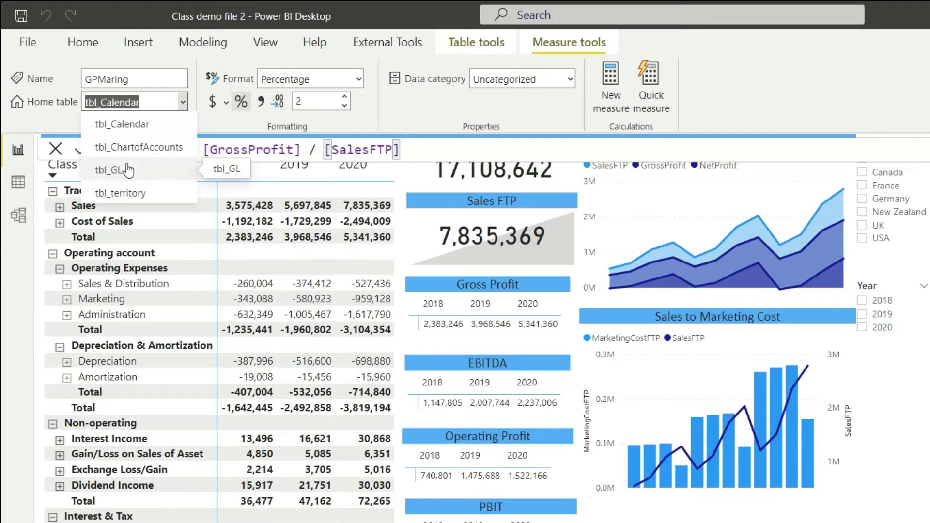
key("Escape")
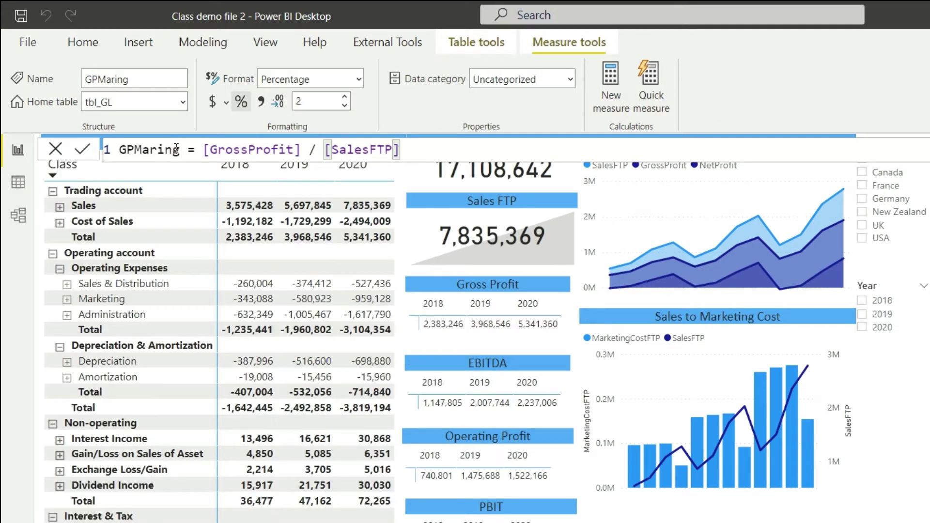
- Correct the measure's name to GPMargin in its formula
left_click(185, 149)
key("BackSpace")
key("BackSpace")
key("BackSpace")
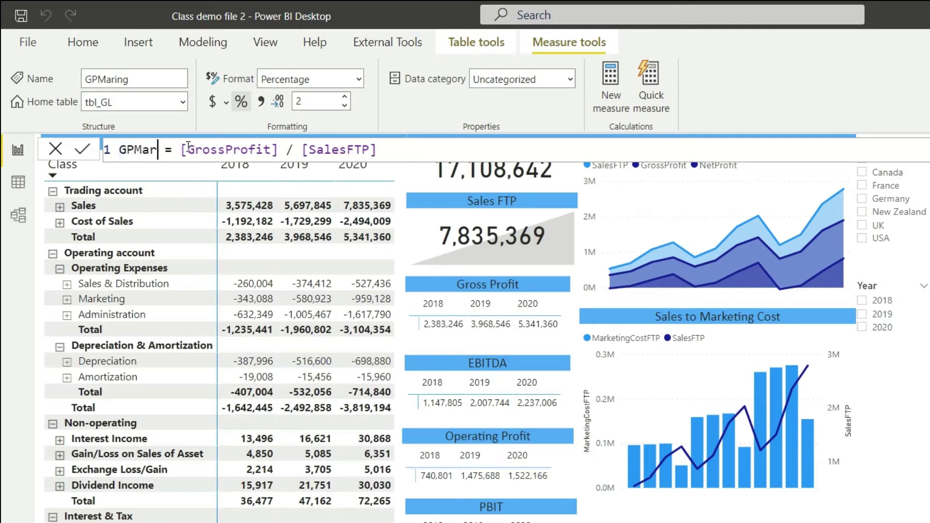
type("gin")
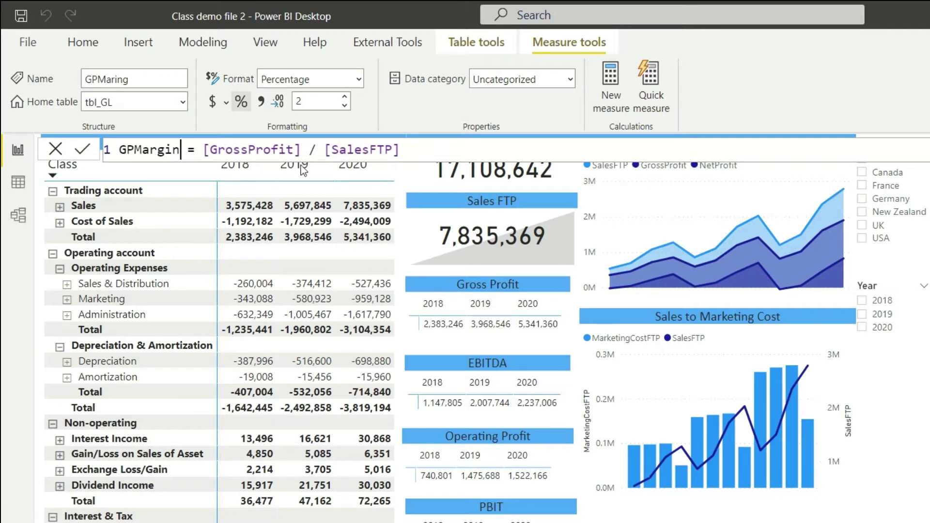
left_click(421, 148)
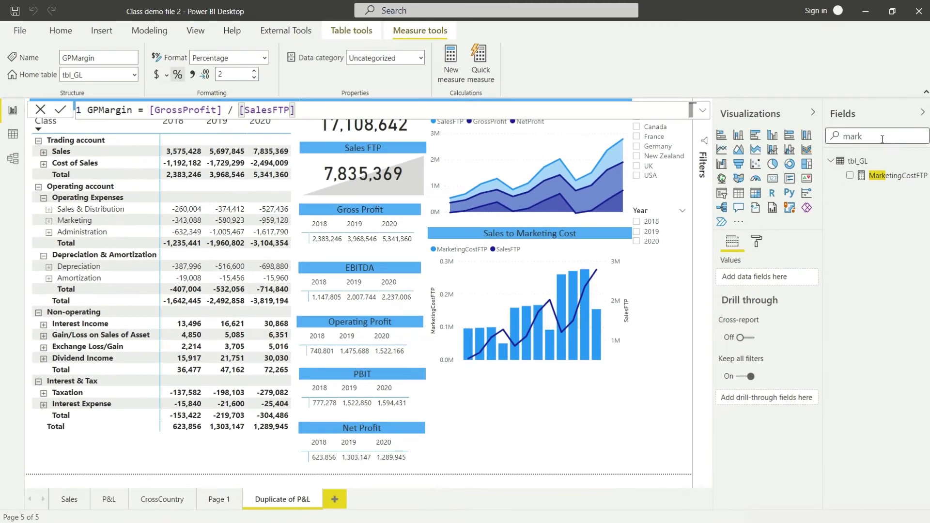
- Clear the field search so that all tables and fields are listed
key("BackSpace")
key("BackSpace")
key("BackSpace")
key("BackSpace")
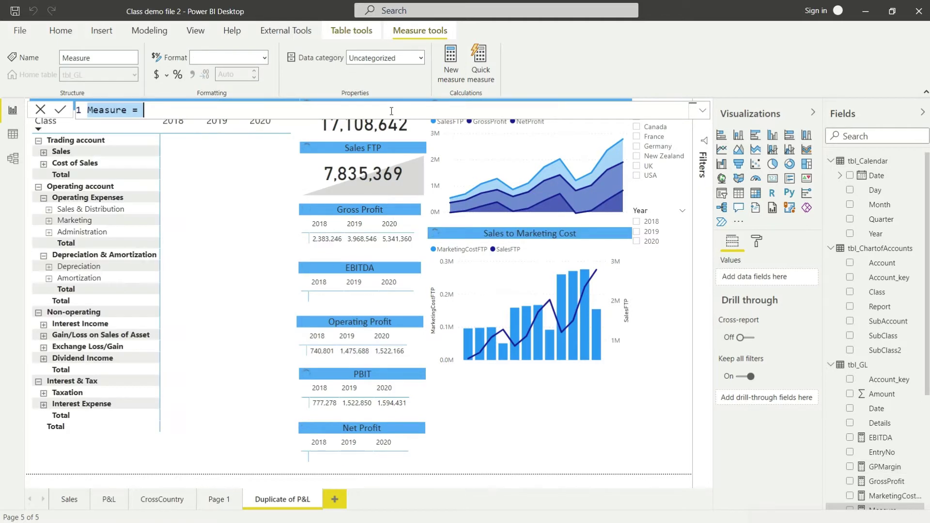
- Define a new measure in tbl_GL with the formula NPMargin = [NetProfit] / [SalesFTP]
type("NP")
key("BackSpace")
type("Mar")
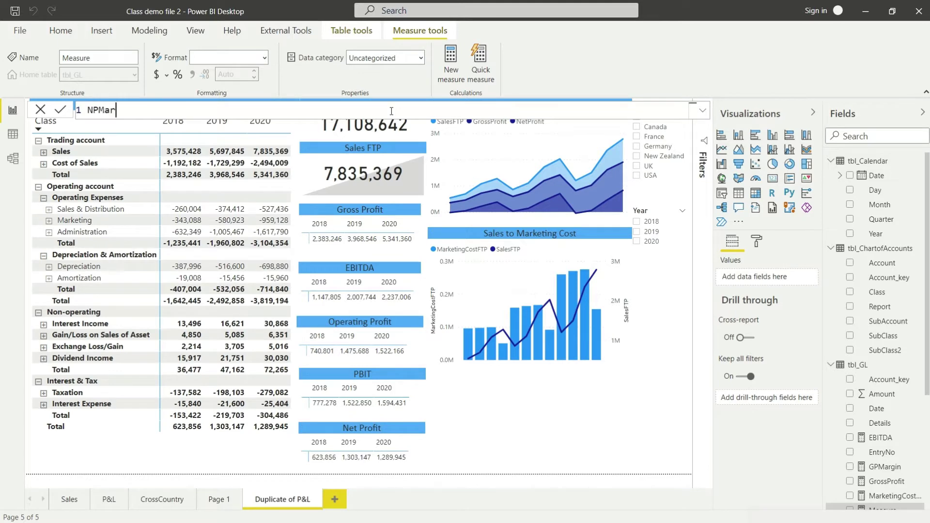
type("gin = netpr")
key("Tab")
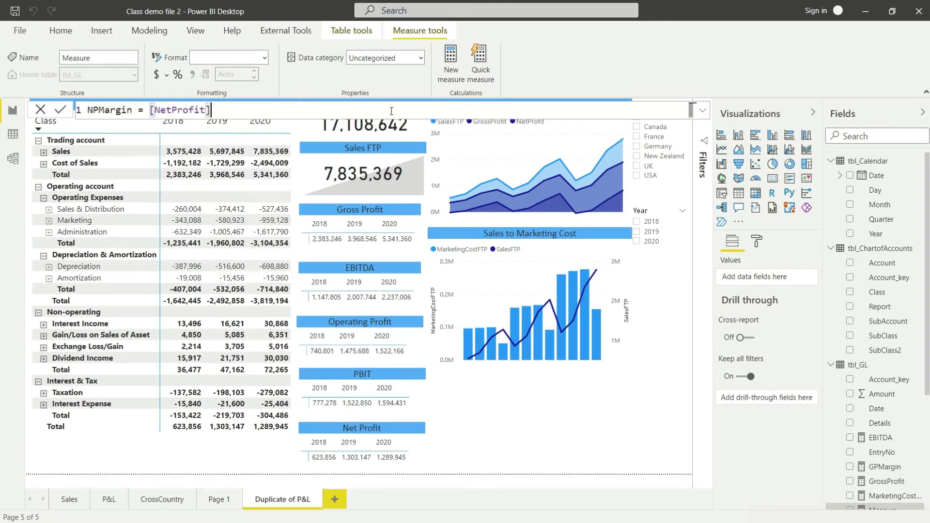
type("/ sales")
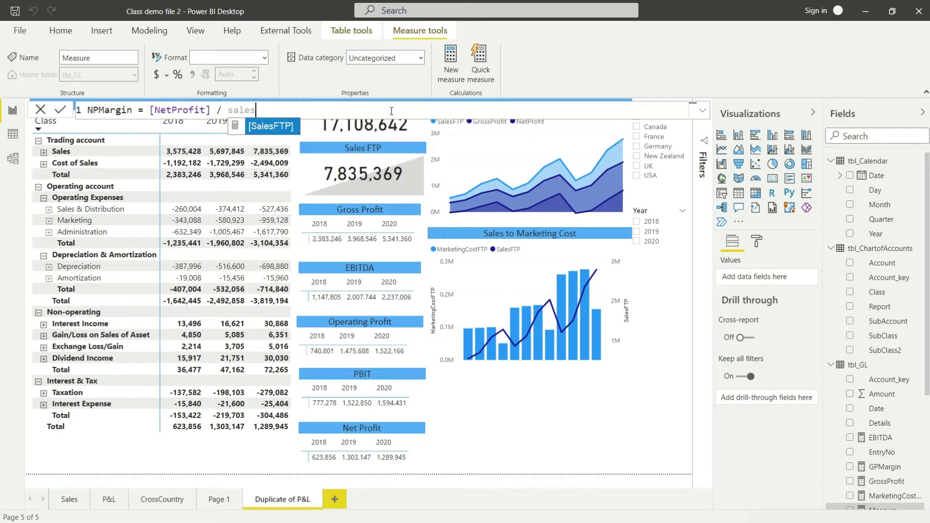
key("Tab")
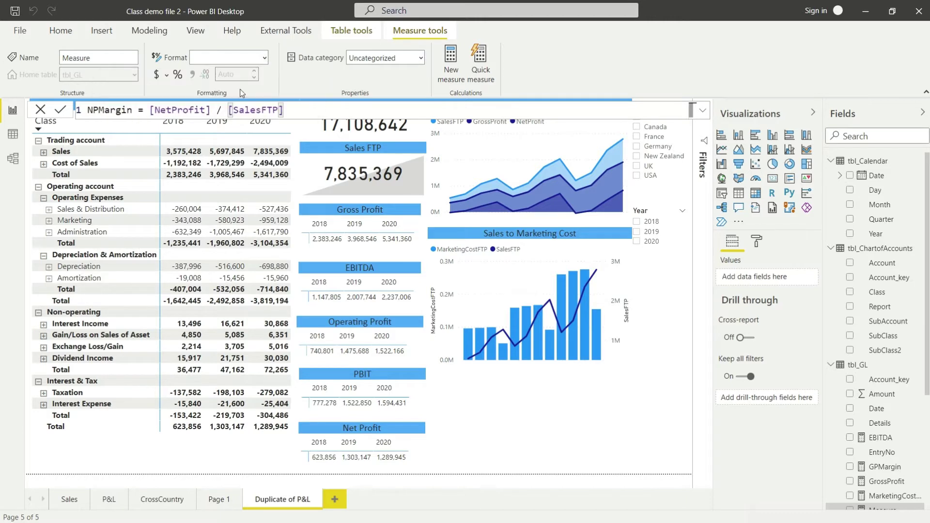
- Commit the NPMargin measure and set its format to Percentage
left_click(265, 61)
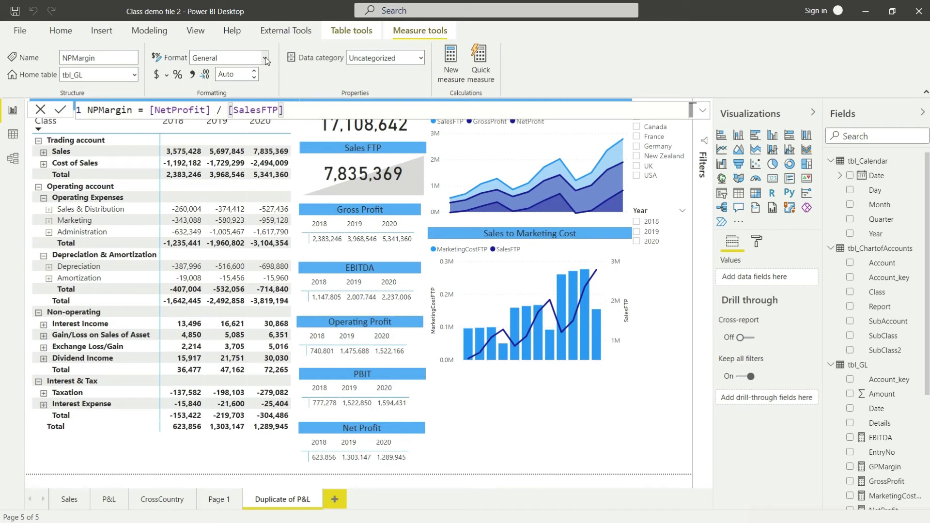
left_click(265, 58)
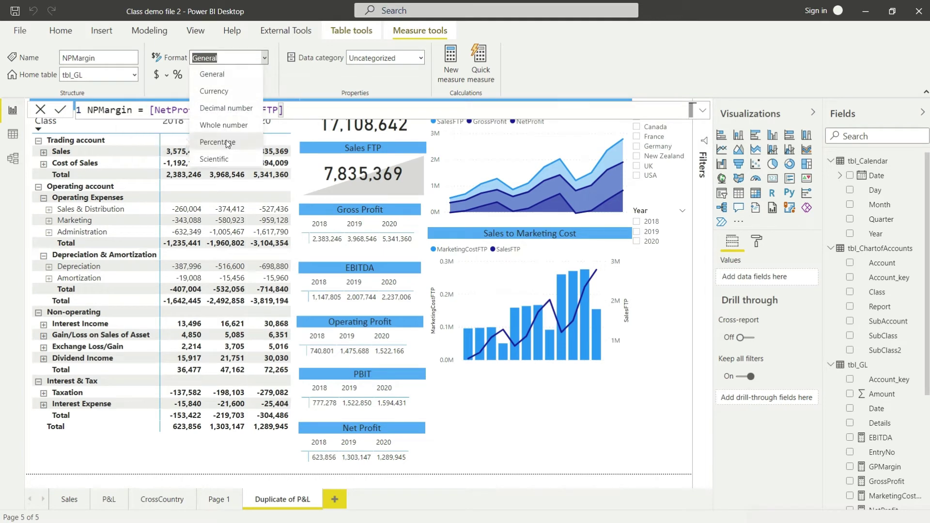
left_click(260, 72)
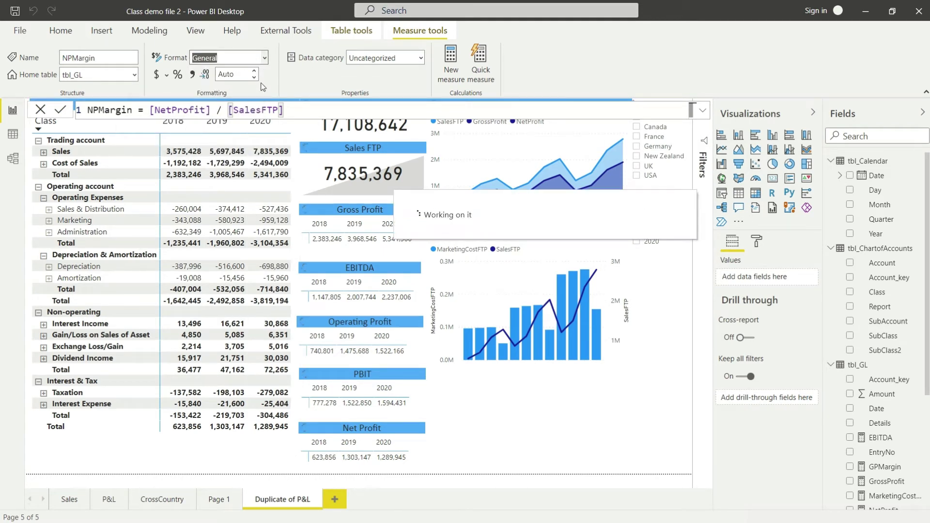
type("Percentage")
key("Return")
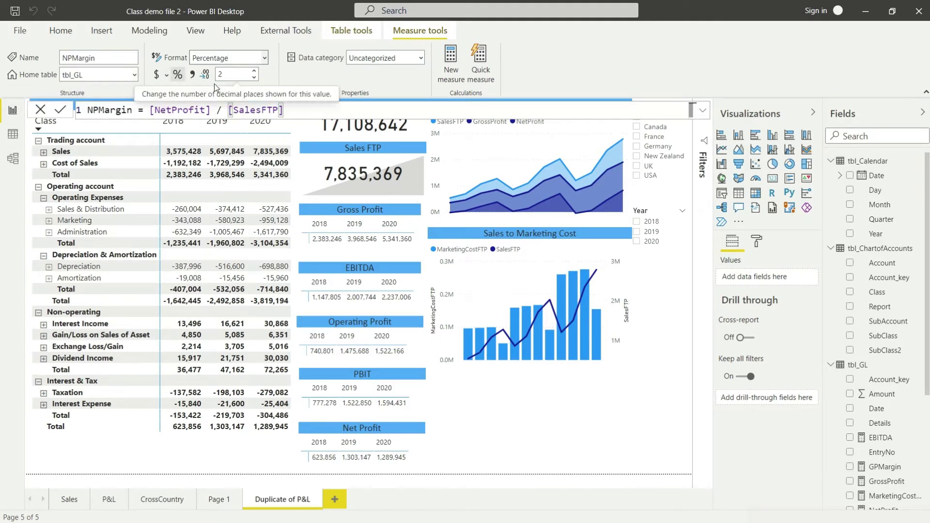
left_click(665, 401)
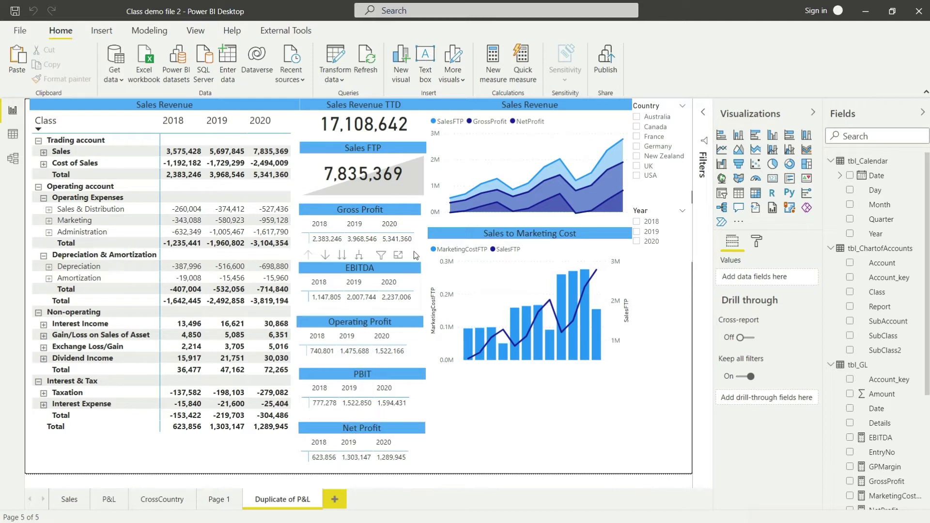
- Duplicate the Gross Profit matrix and place the copy below the Sales to Marketing Cost chart, beside the PBIT matrix
left_click(380, 213)
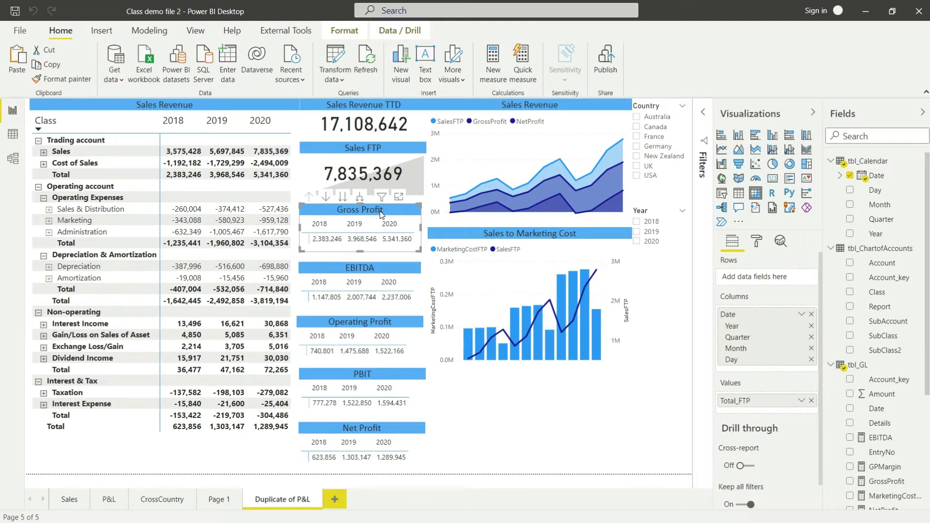
key("ctrl+c")
key("ctrl+v")
left_click_drag(385, 214, 516, 378)
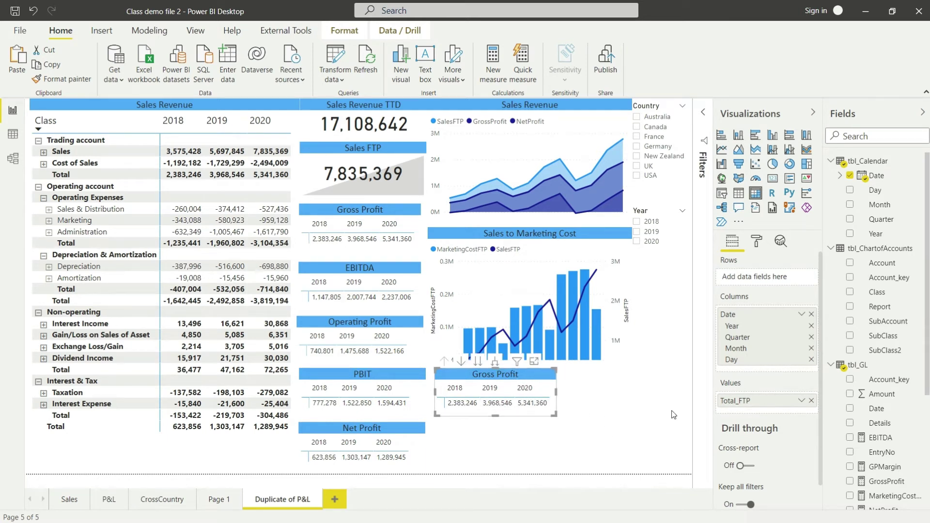
- Replace Total_FTP with GPMargin as the copied matrix's value and remove its Class filter
left_click(811, 400)
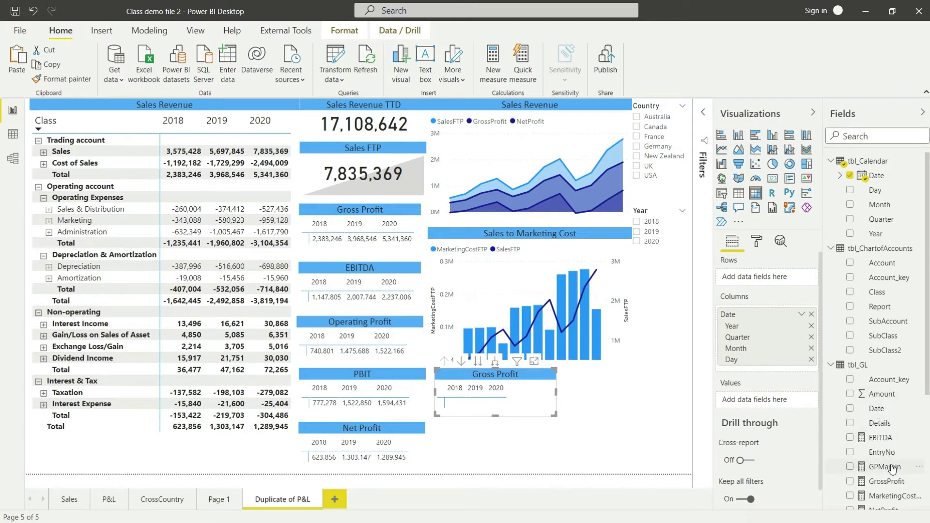
left_click_drag(893, 469, 770, 401)
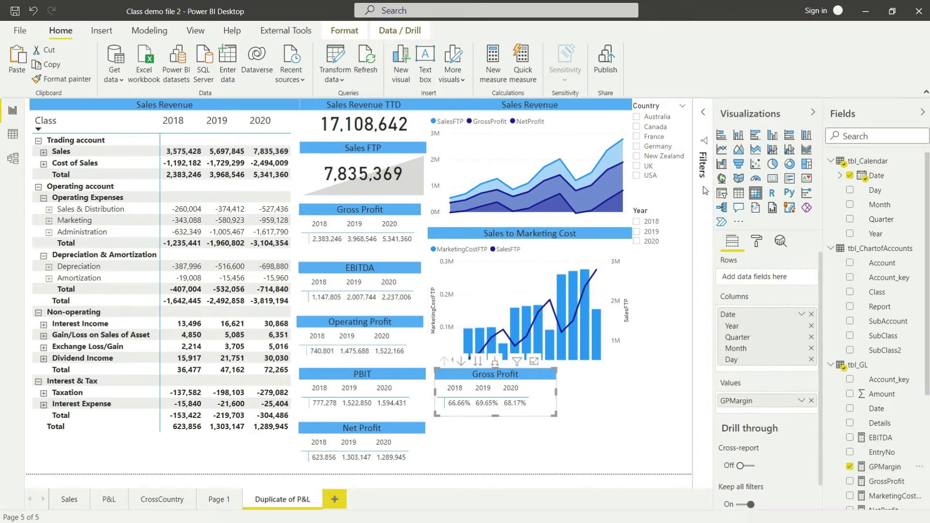
left_click(703, 113)
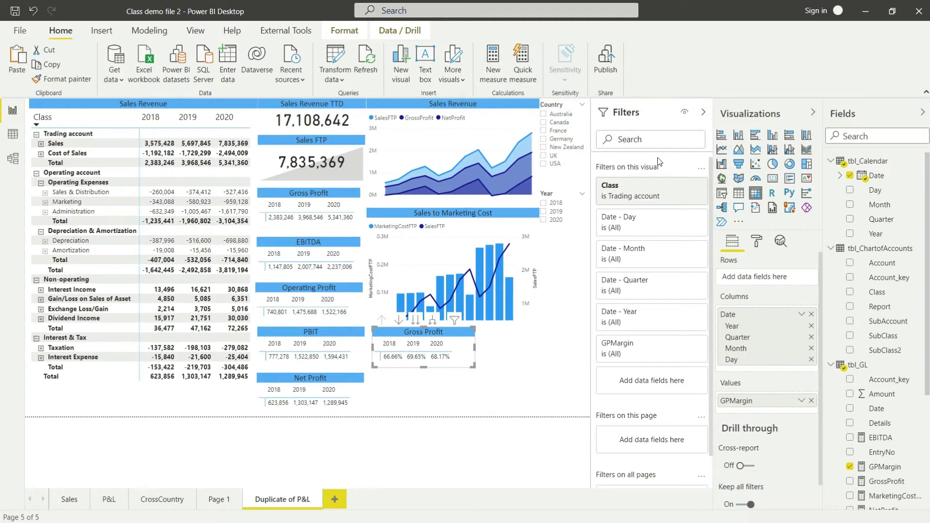
left_click(697, 184)
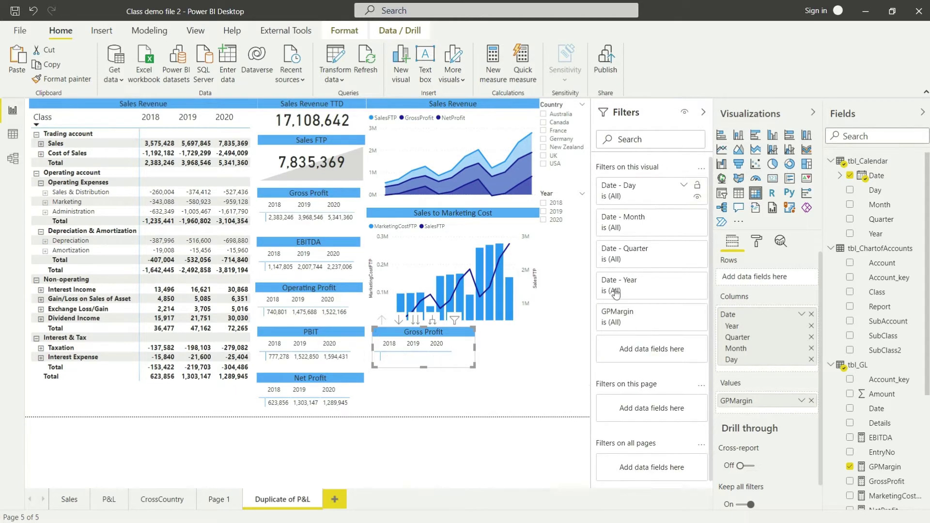
left_click(703, 112)
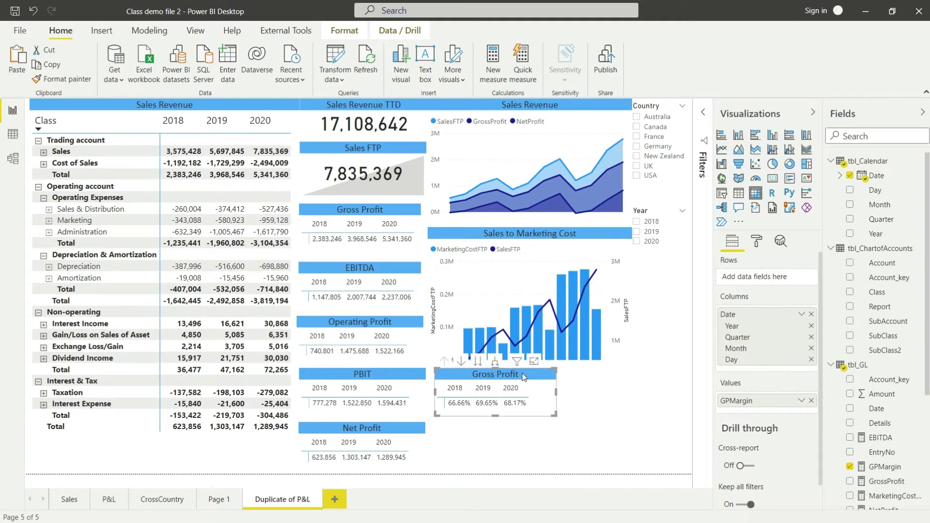
- Align the copied matrix with the left edge of the chart above it and change its title to Gross Profit Margin
left_click_drag(518, 379, 511, 378)
left_click(757, 243)
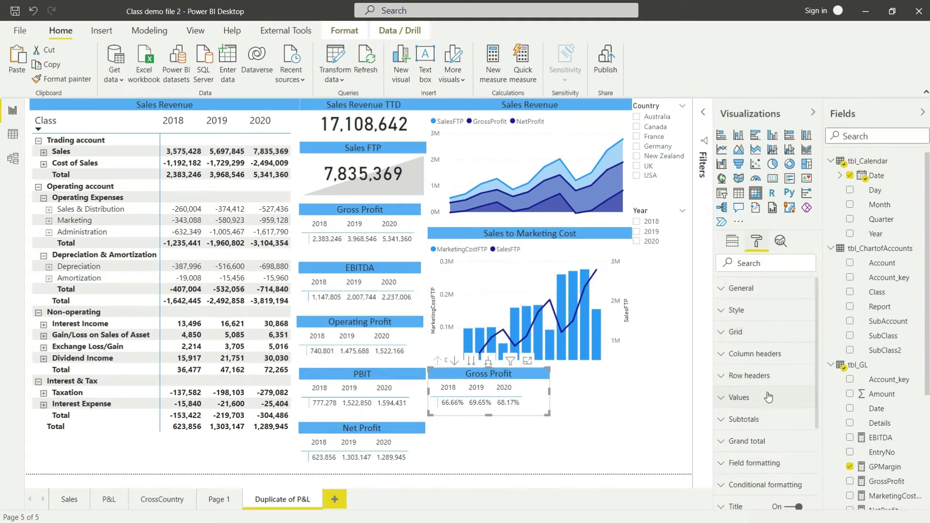
scroll(741, 409, "down", 5)
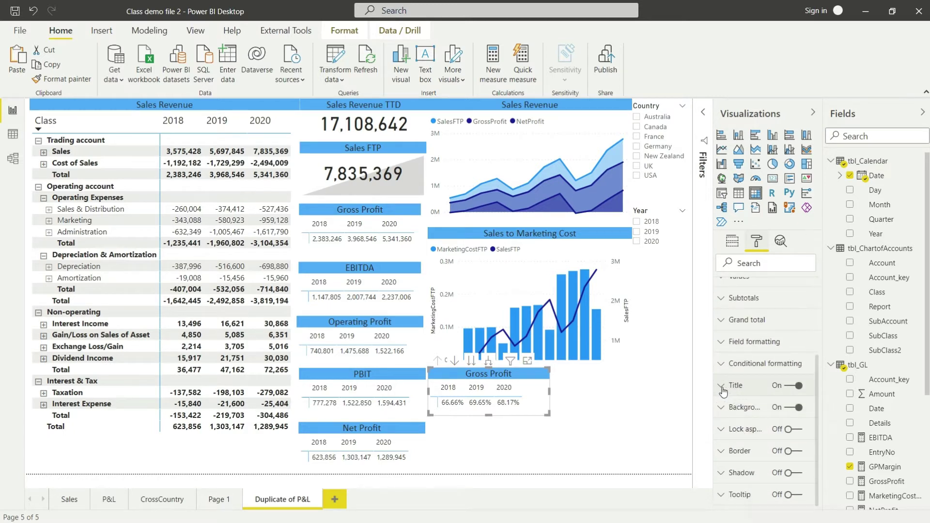
left_click(727, 387)
left_click(775, 421)
type("Margin")
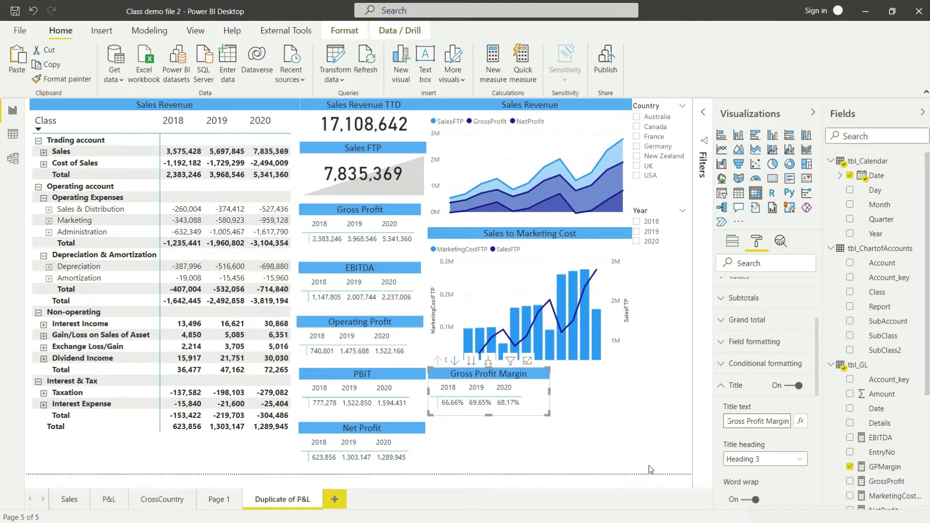
left_click(581, 465)
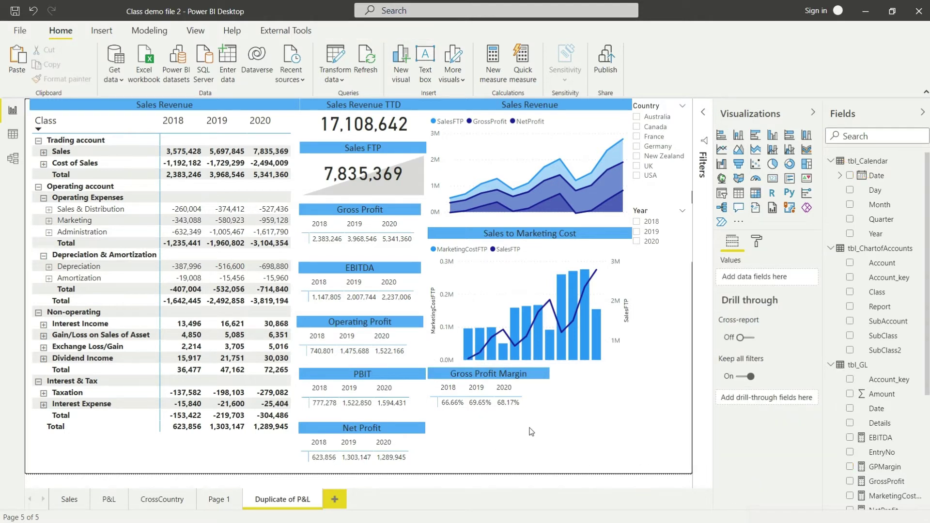
- Duplicate the Gross Profit Margin matrix and place the copy beside it, below the Sales to Marketing Cost chart
left_click(515, 378)
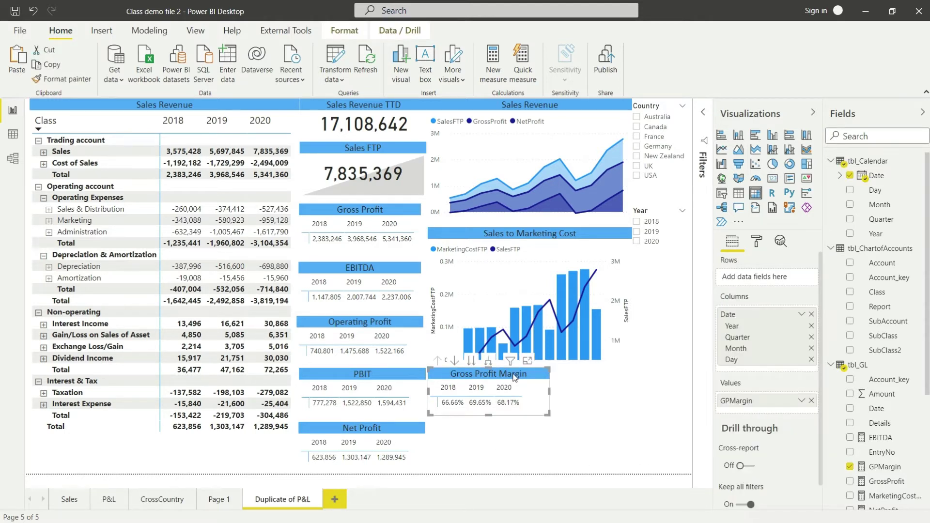
key("ctrl+c")
key("ctrl+v")
left_click_drag(519, 380, 646, 375)
left_click_drag(649, 378, 651, 380)
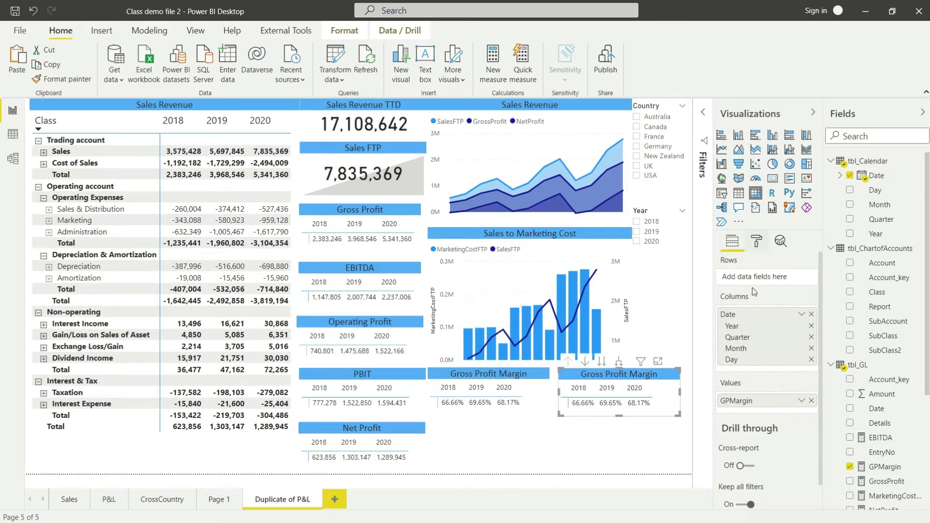
- Change the title of the copied matrix to Net Profit Margin
left_click(757, 241)
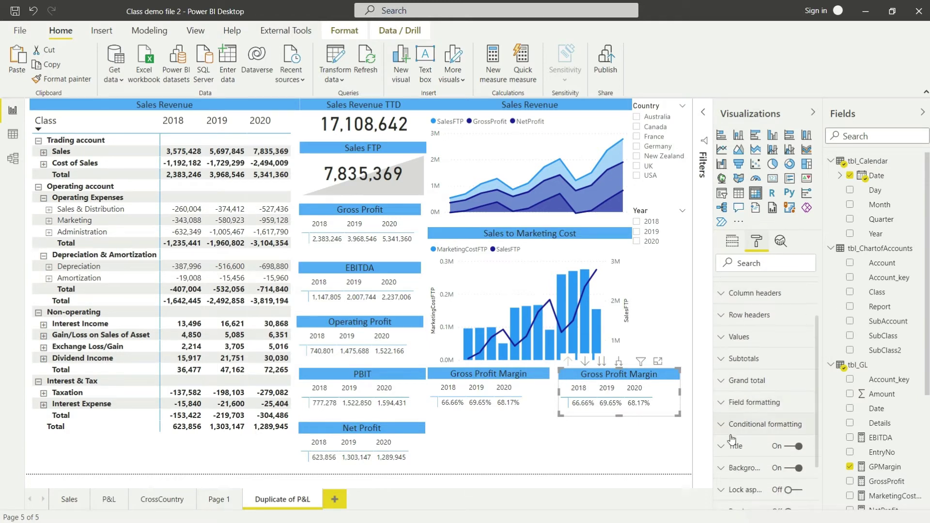
left_click(734, 445)
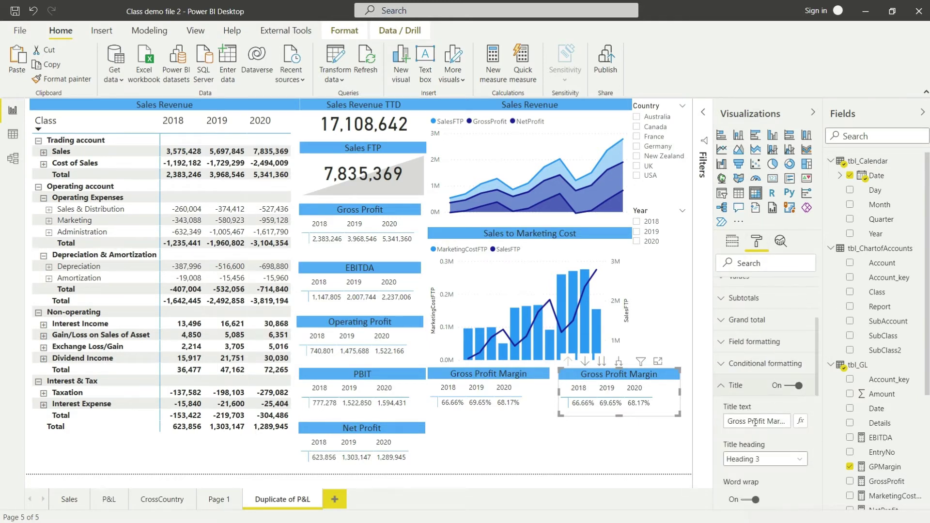
double_click(745, 421)
type("Net")
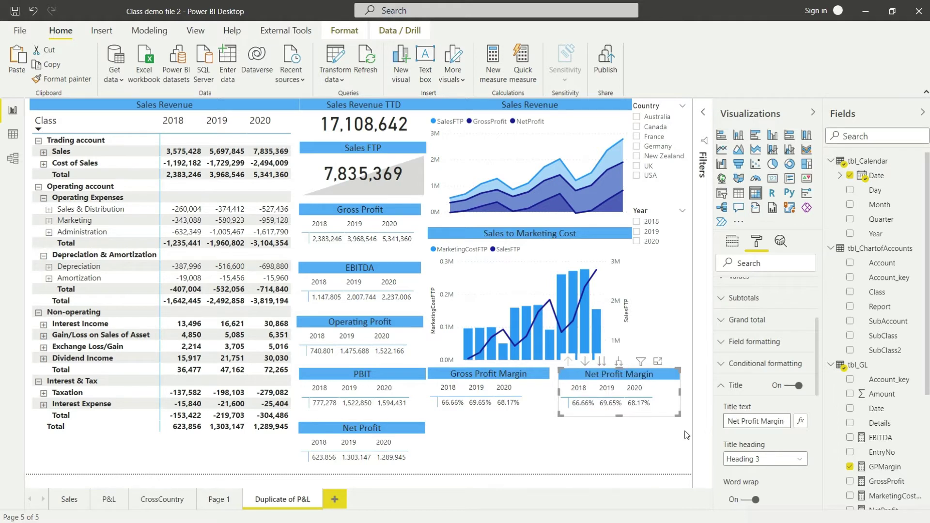
left_click(690, 452)
- Replace GPMargin with NPMargin as the value of the Net Profit Margin matrix
left_click(639, 377)
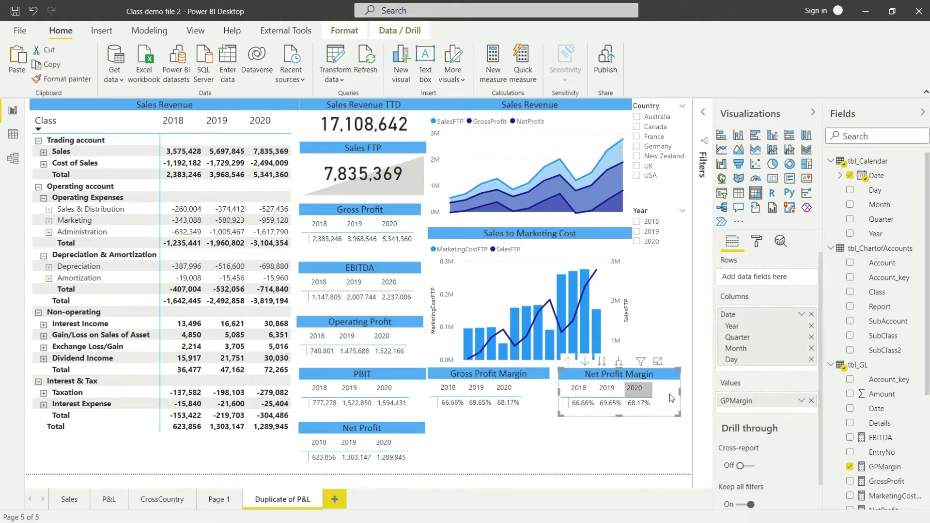
left_click(811, 401)
scroll(872, 443, "down", 1)
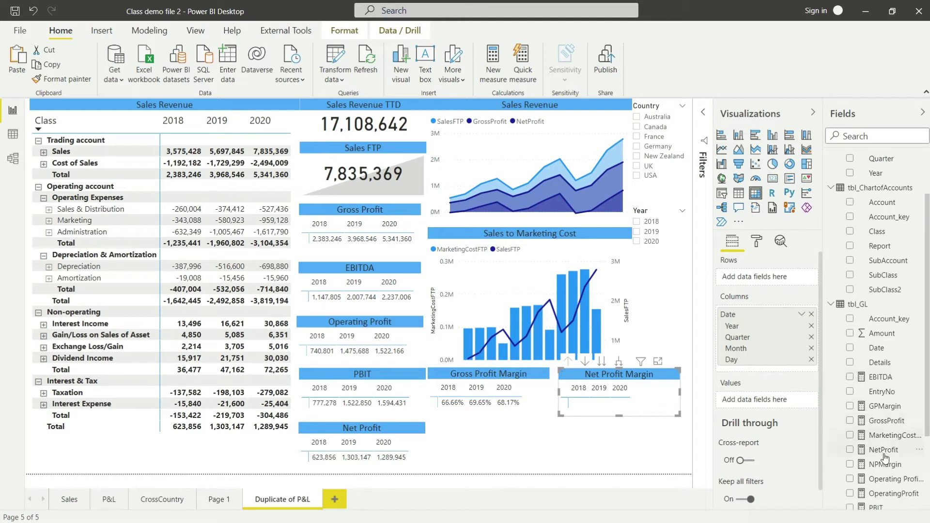
scroll(893, 420, "down", 1)
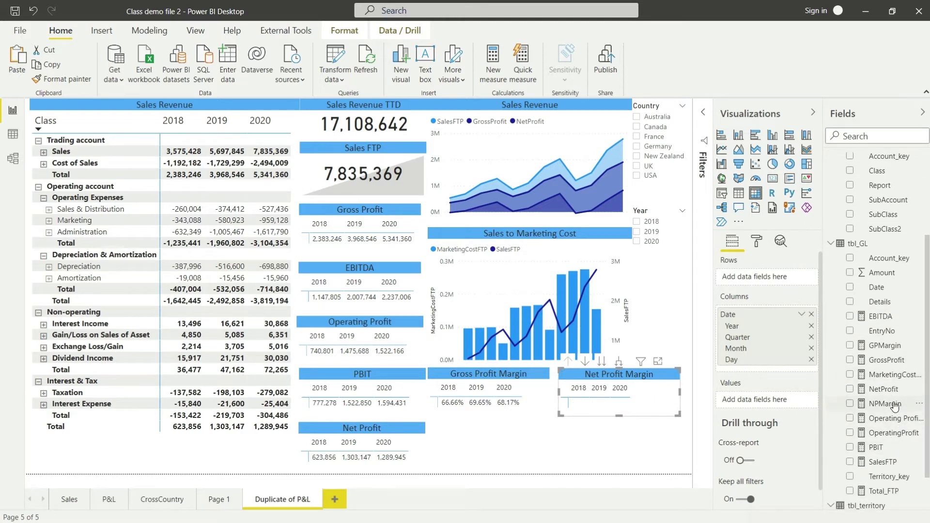
left_click_drag(873, 418, 741, 400)
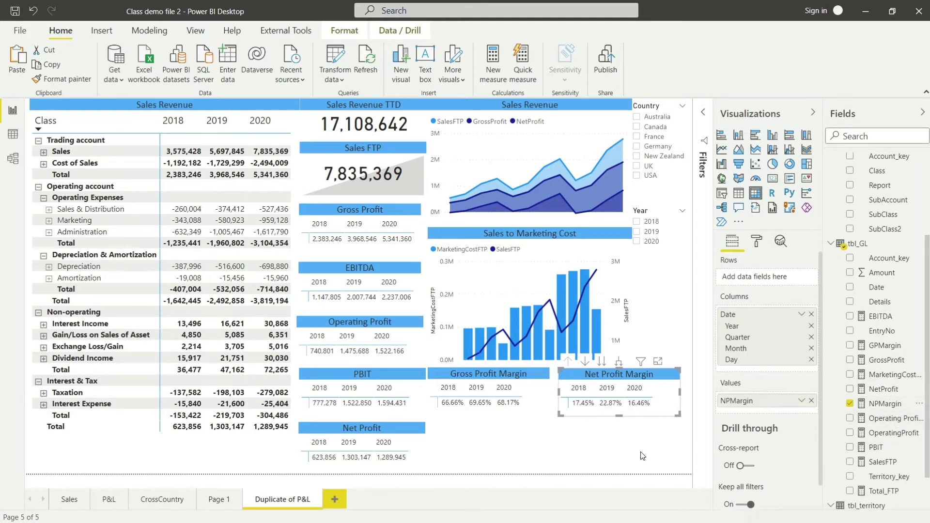
left_click(551, 460)
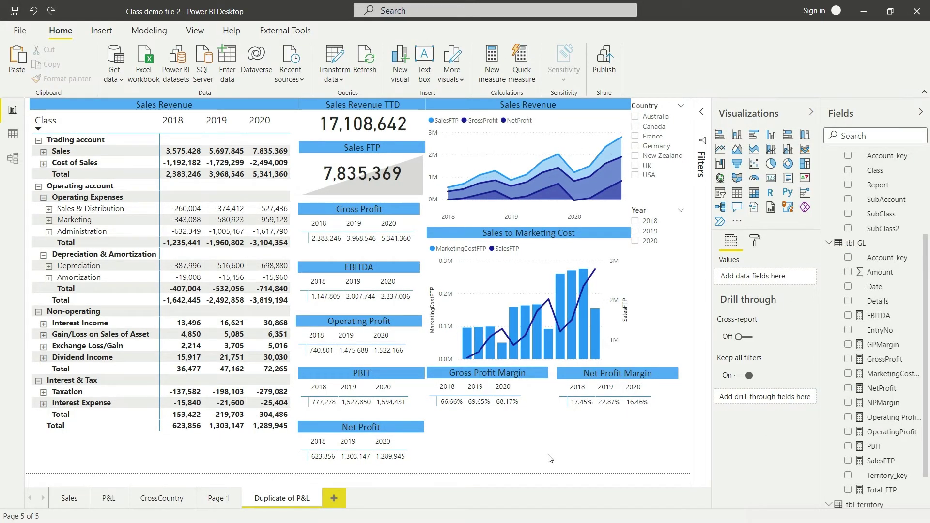
- Convert the Sales Revenue area chart to a line and stacked column chart
left_click(504, 109)
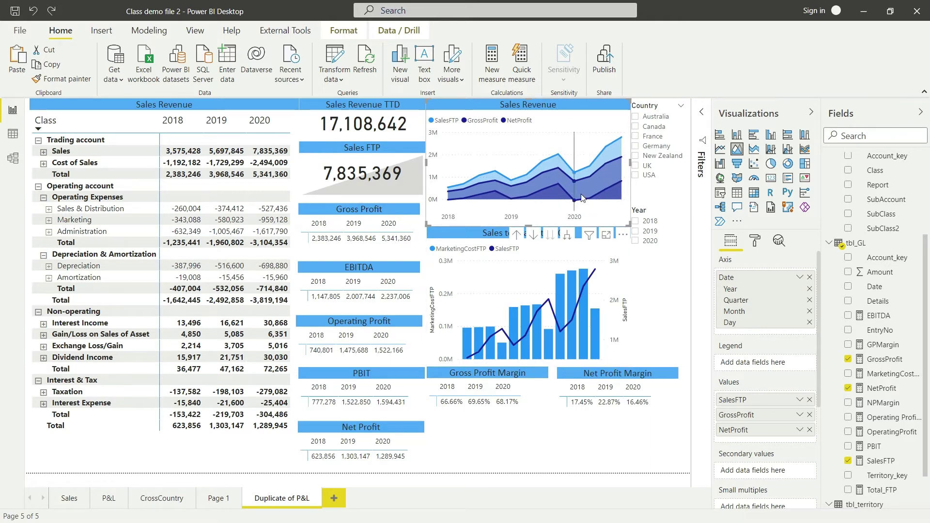
mouse_move(580, 187)
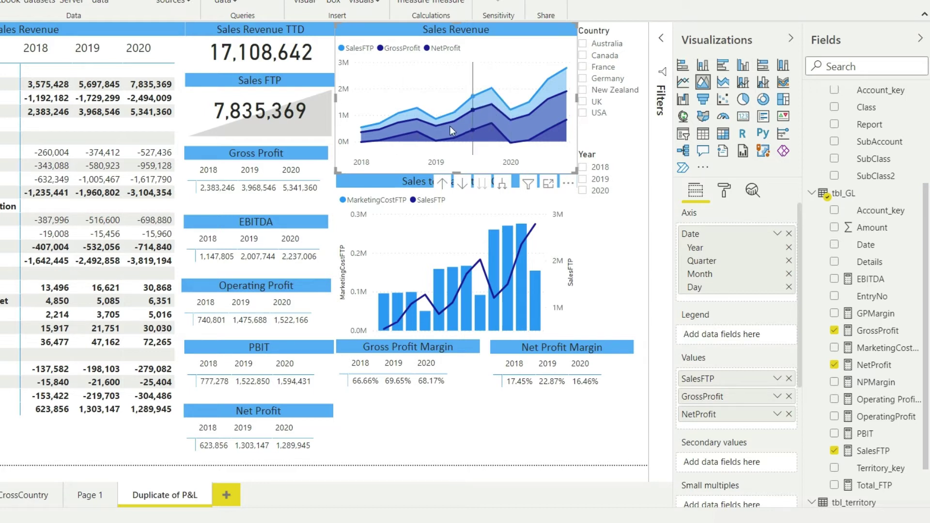
left_click(741, 85)
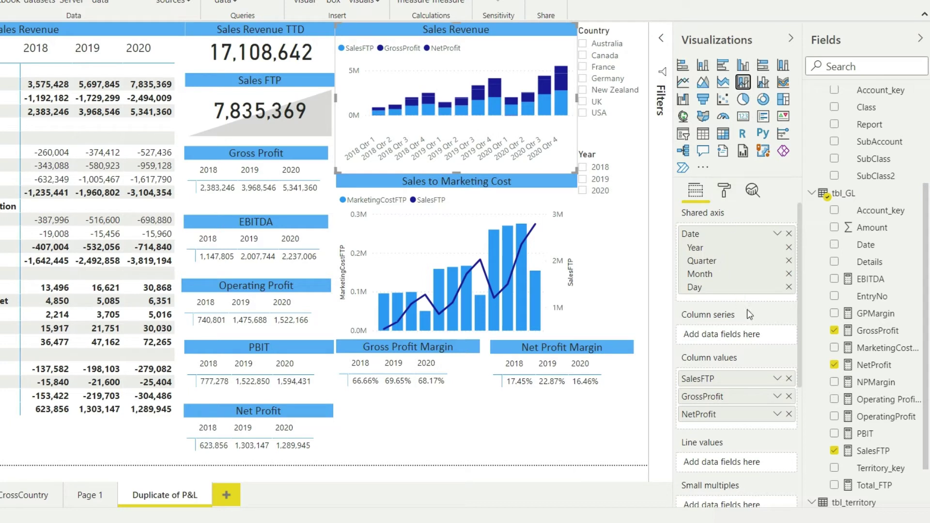
- Move SalesFTP, GrossProfit and NetProfit to the chart's line values and add GPMargin and NPMargin as its column values
scroll(753, 306, "down", 3)
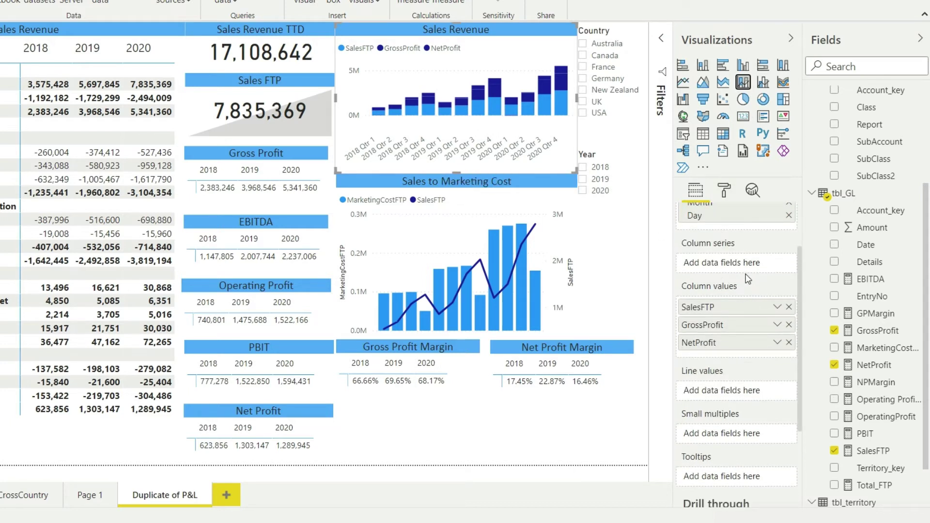
scroll(748, 279, "down", 3)
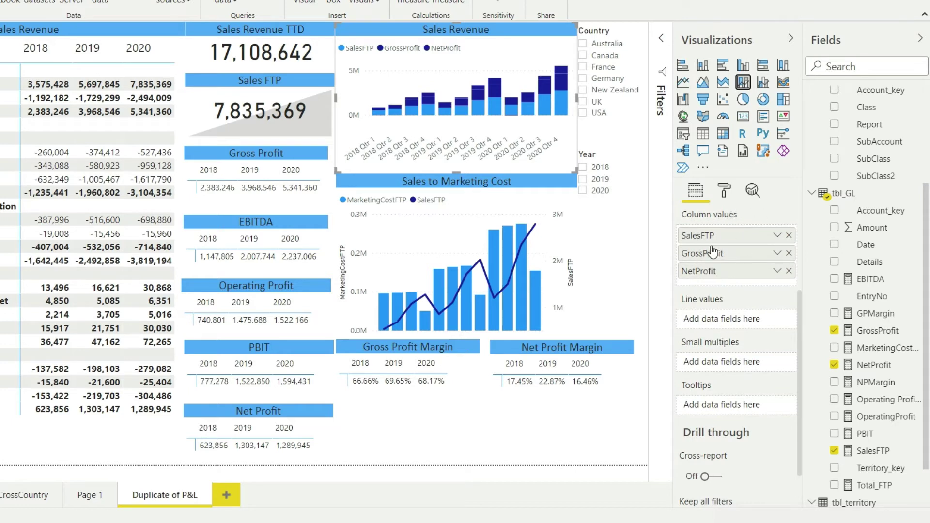
left_click_drag(719, 236, 742, 313)
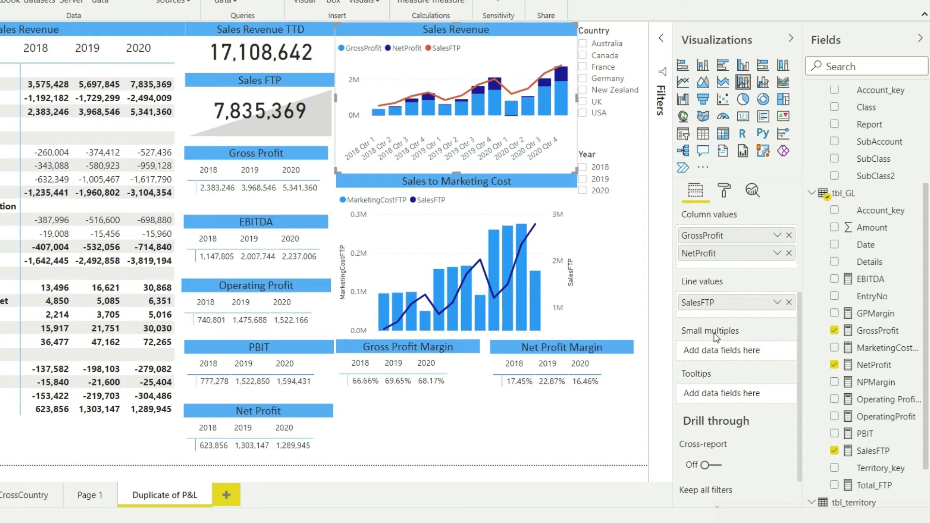
left_click_drag(721, 237, 723, 316)
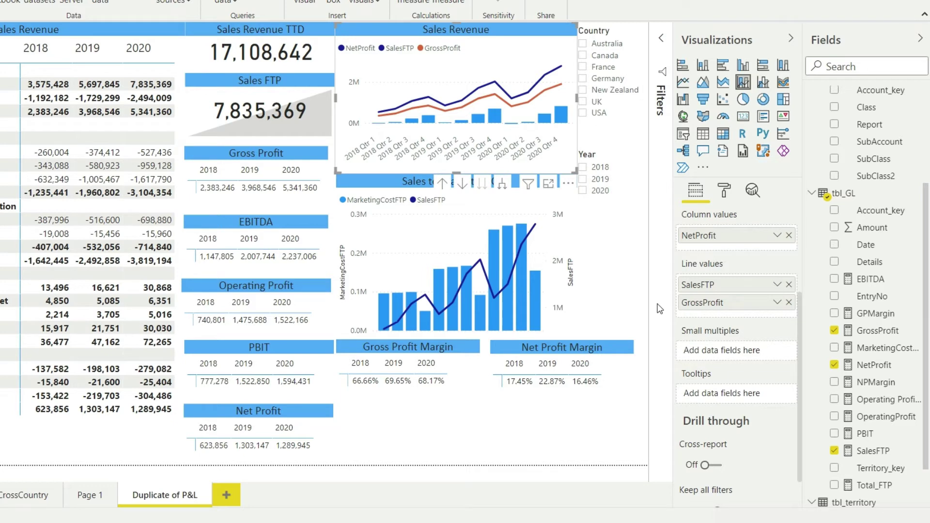
left_click_drag(731, 237, 733, 315)
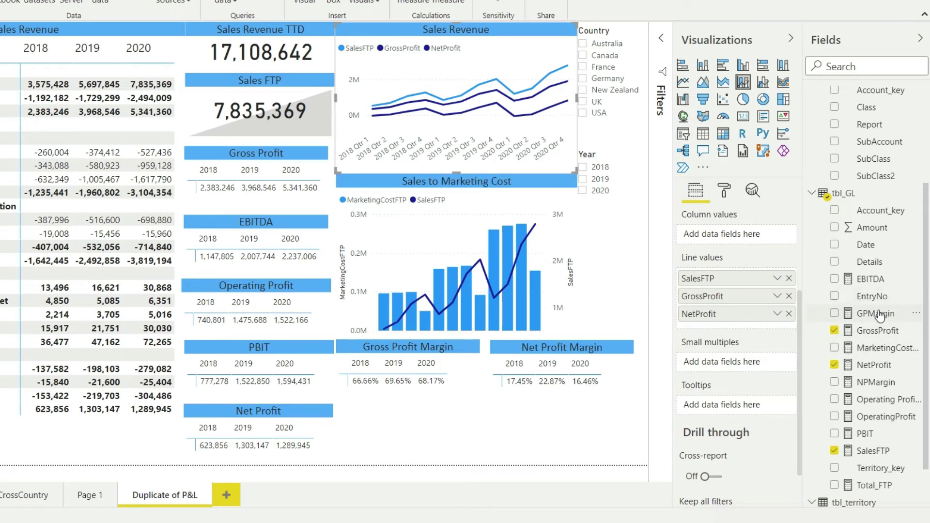
left_click_drag(877, 316, 749, 230)
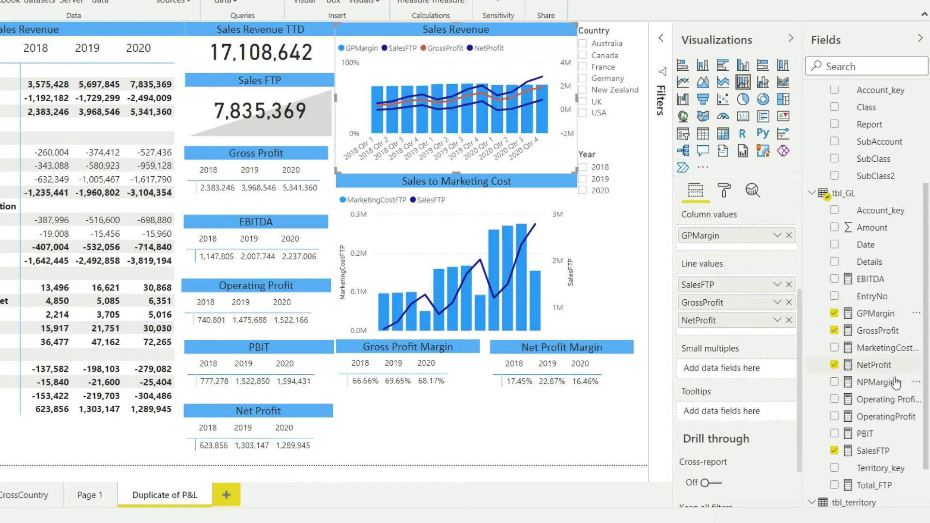
left_click_drag(894, 384, 756, 246)
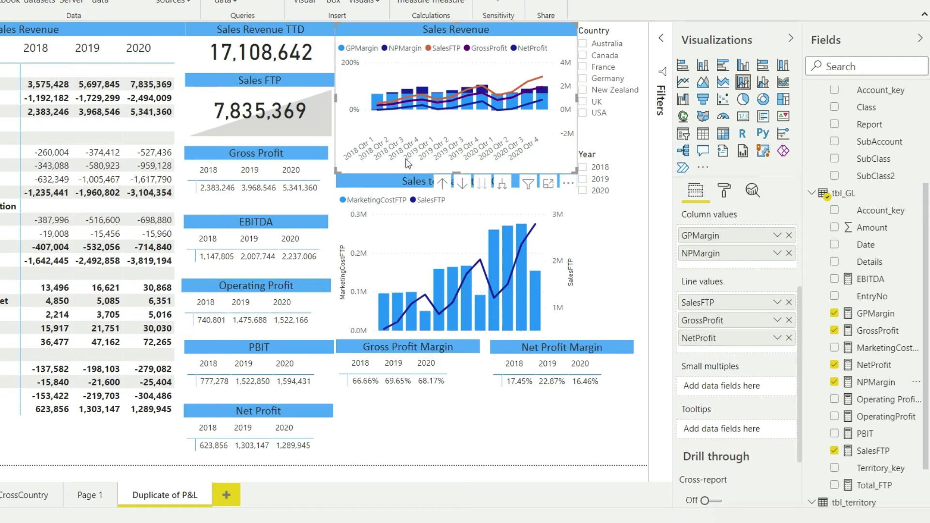
- Turn off the Sales Revenue chart's X axis and examine the chart enlarged in focus mode
left_click(724, 190)
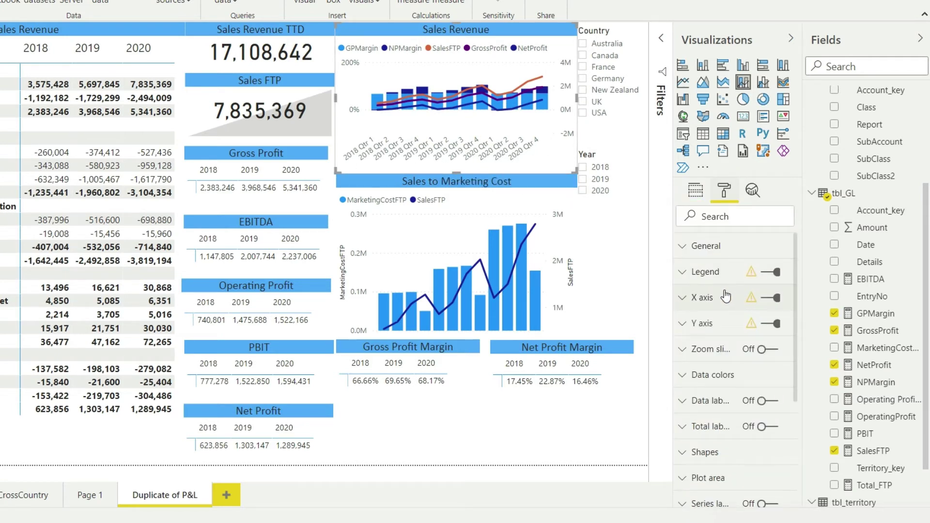
left_click(766, 301)
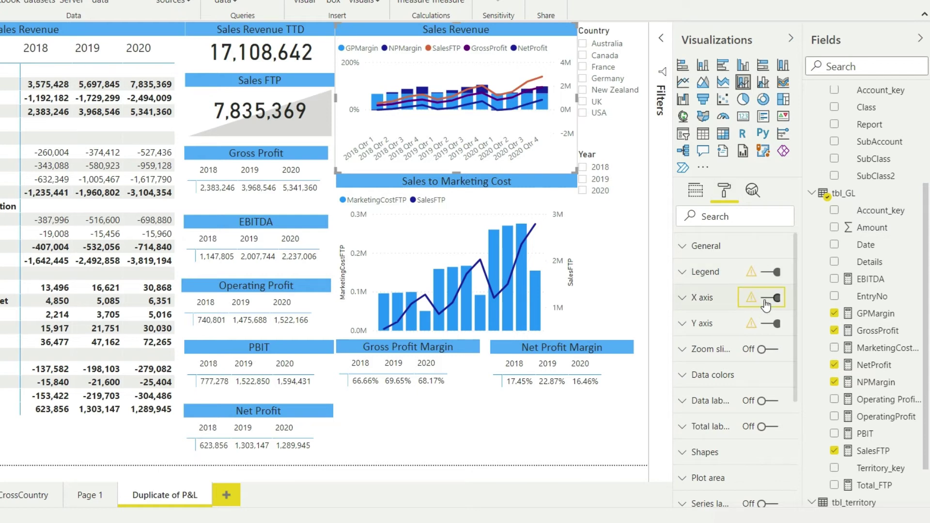
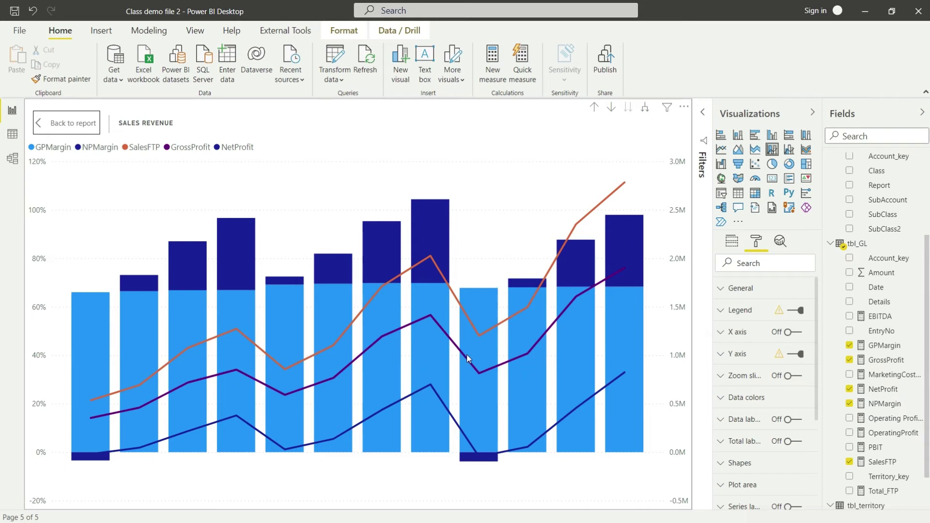
mouse_move(329, 288)
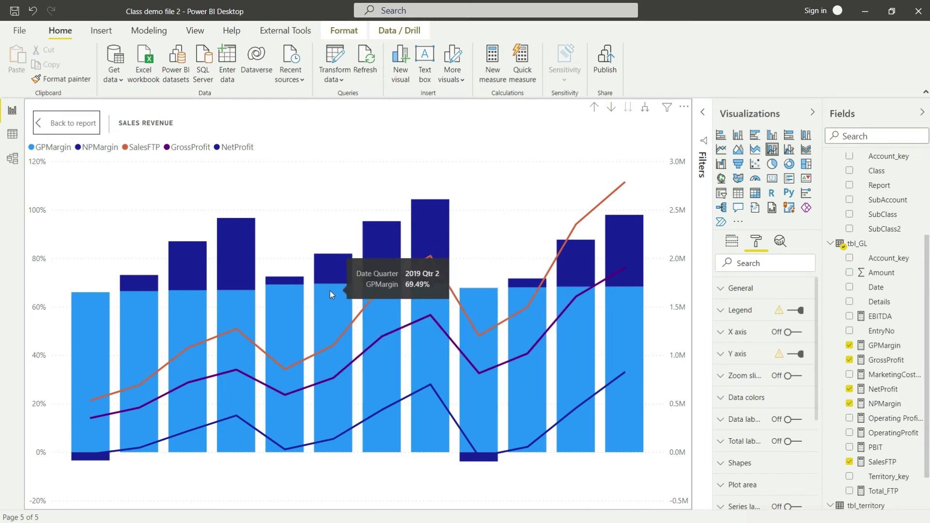
mouse_move(452, 297)
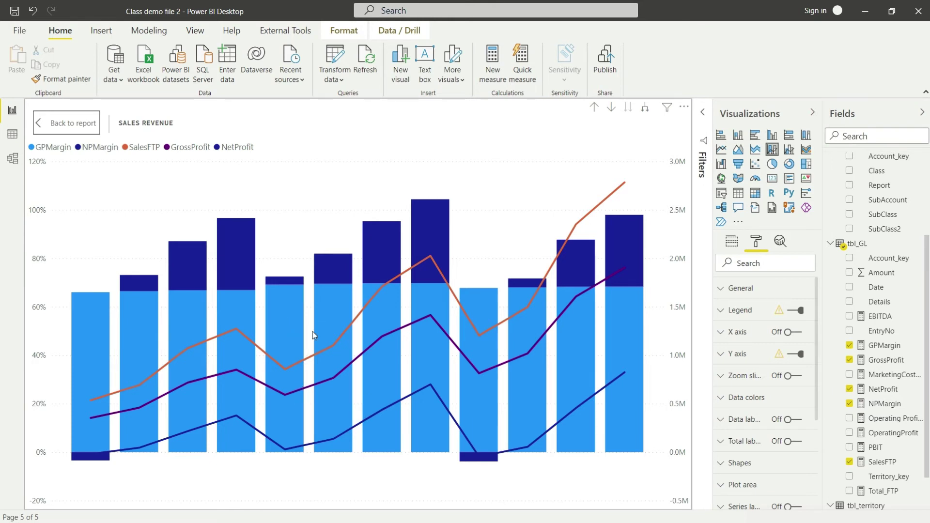
- Change the Sales Revenue chart to a line and clustered column chart, check its fields and return to the report page
left_click(789, 150)
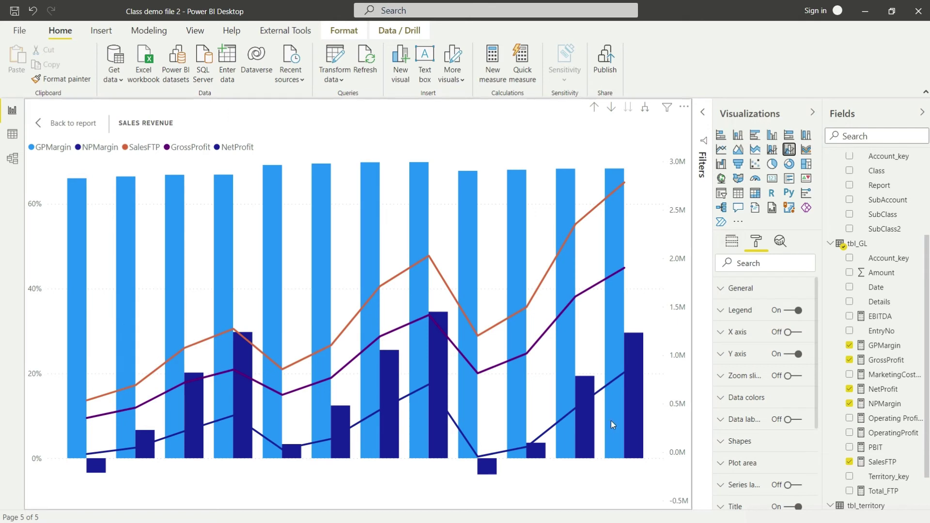
left_click(732, 242)
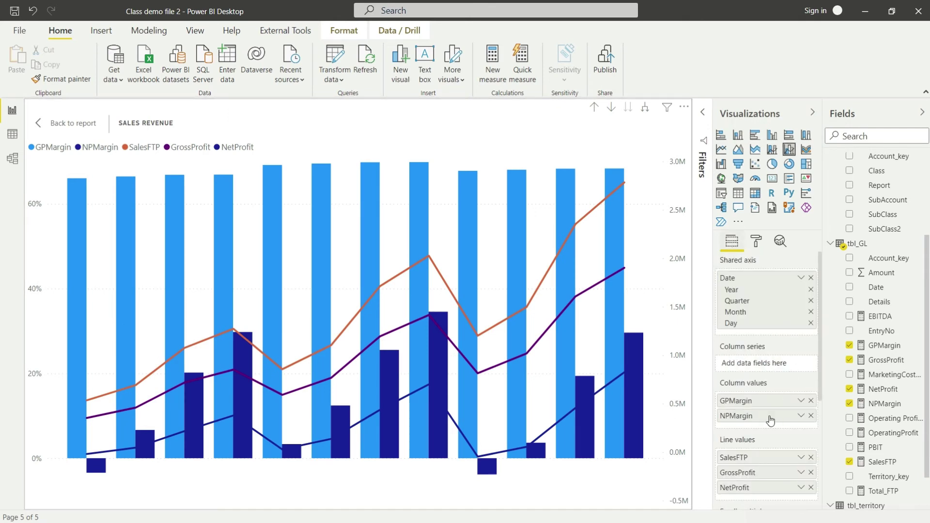
scroll(769, 416, "down", 2)
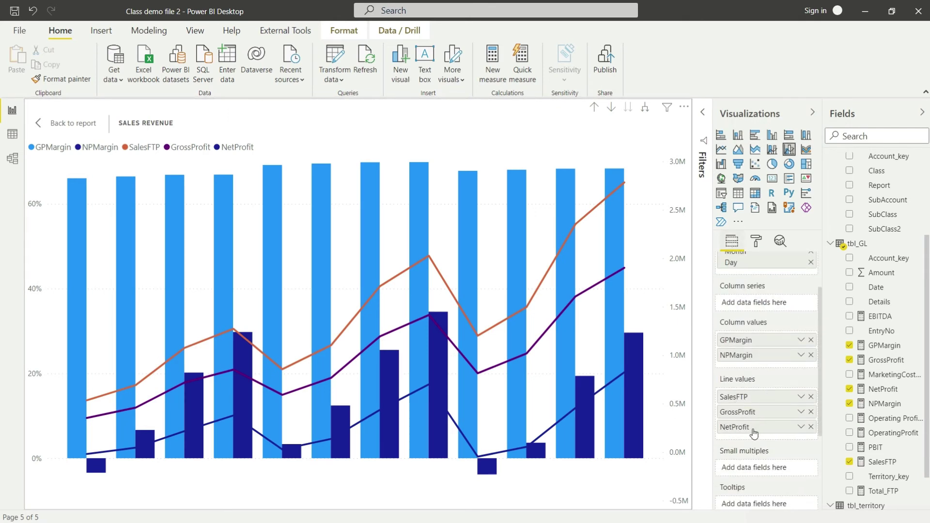
scroll(765, 395, "up", 2)
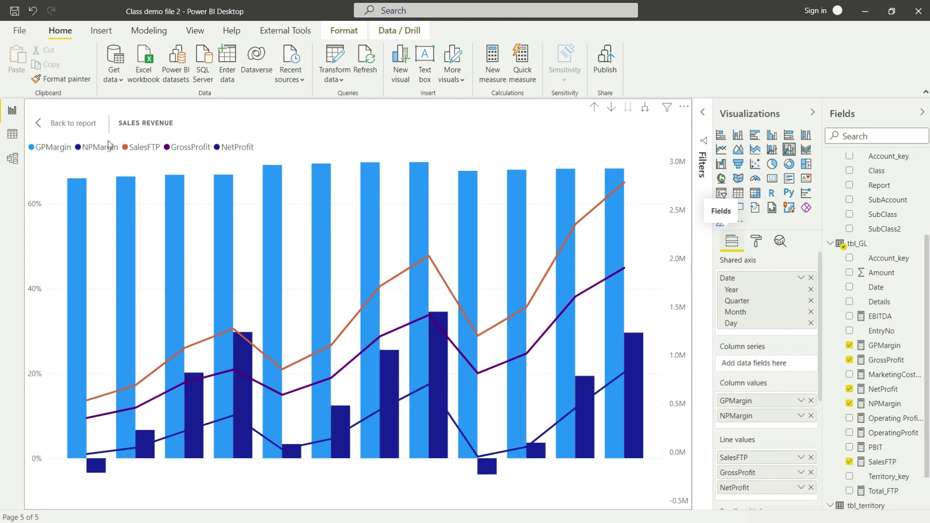
left_click(87, 125)
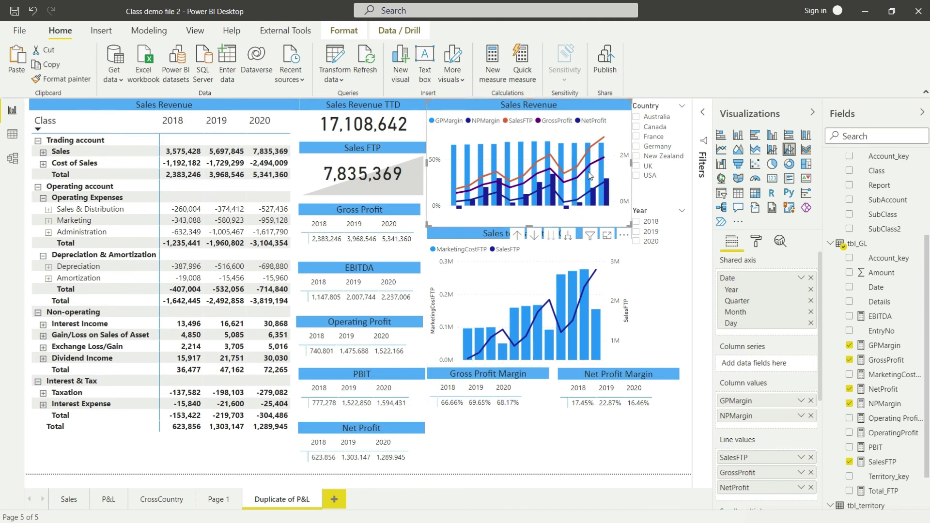
left_click(596, 448)
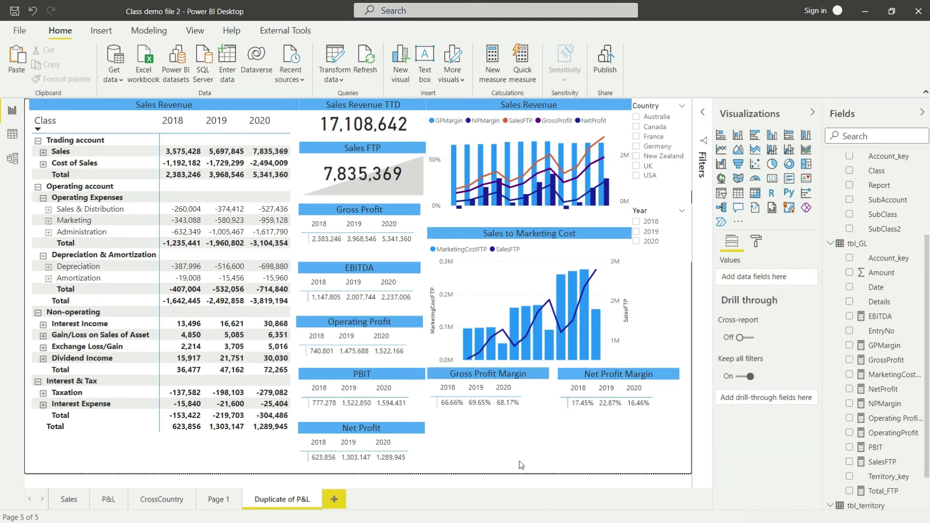